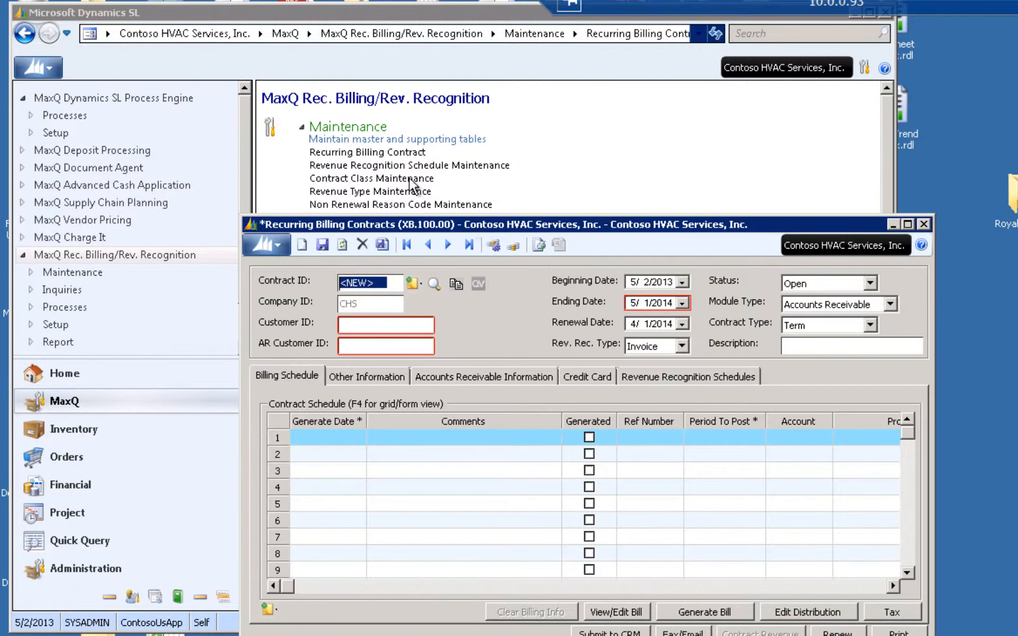
# Assign Adventure Works as the customer of the new recurring billing contract from the customer list
pyautogui.moveTo(481, 223); pyautogui.dragTo(333, 118)
pyautogui.click(241, 223)
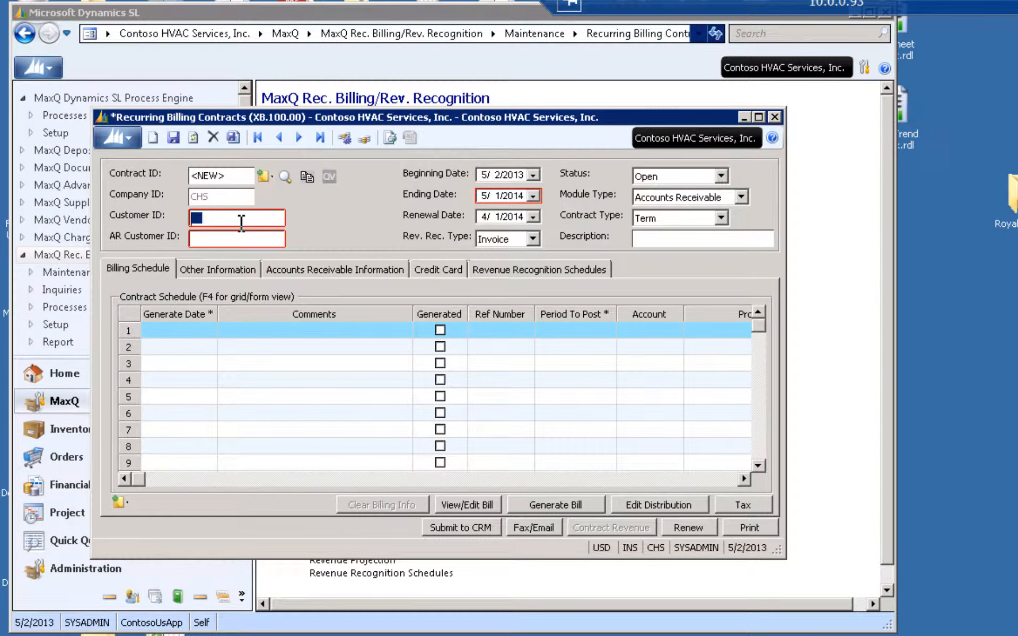
pyautogui.press('F3')
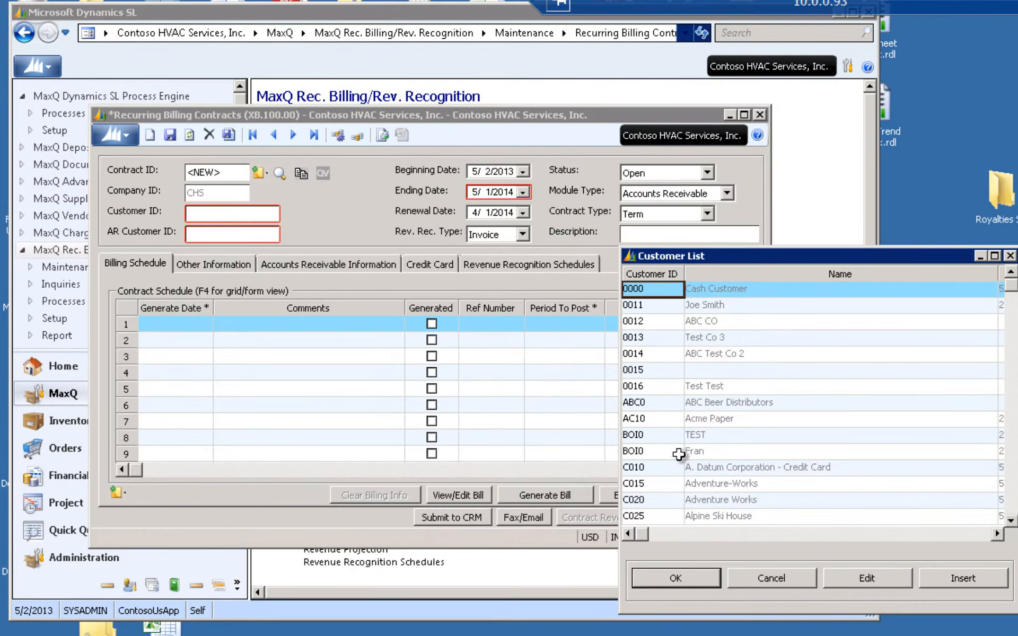
pyautogui.click(670, 499)
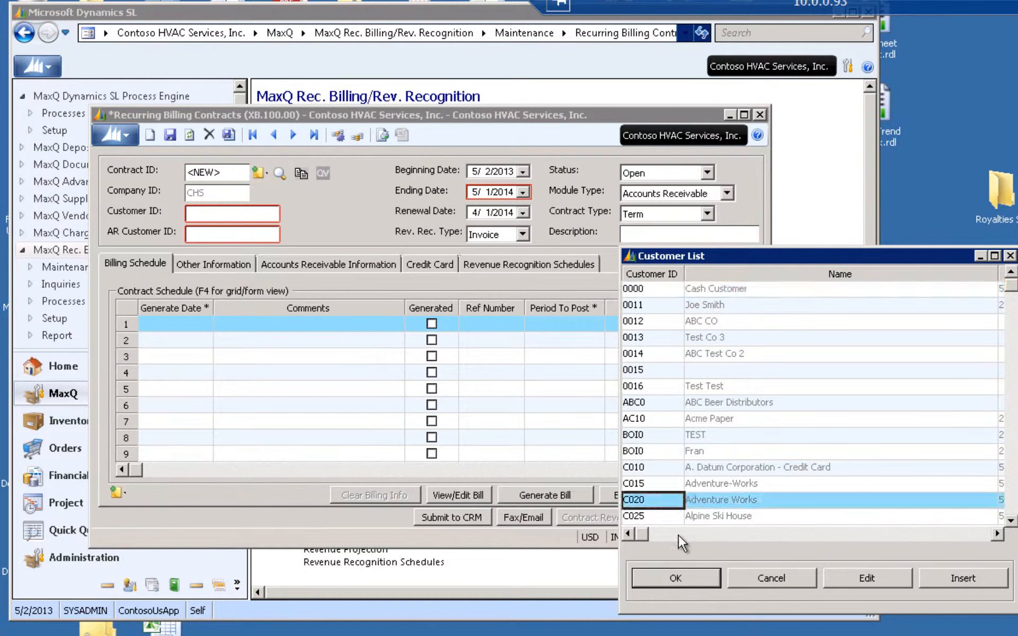
pyautogui.click(685, 581)
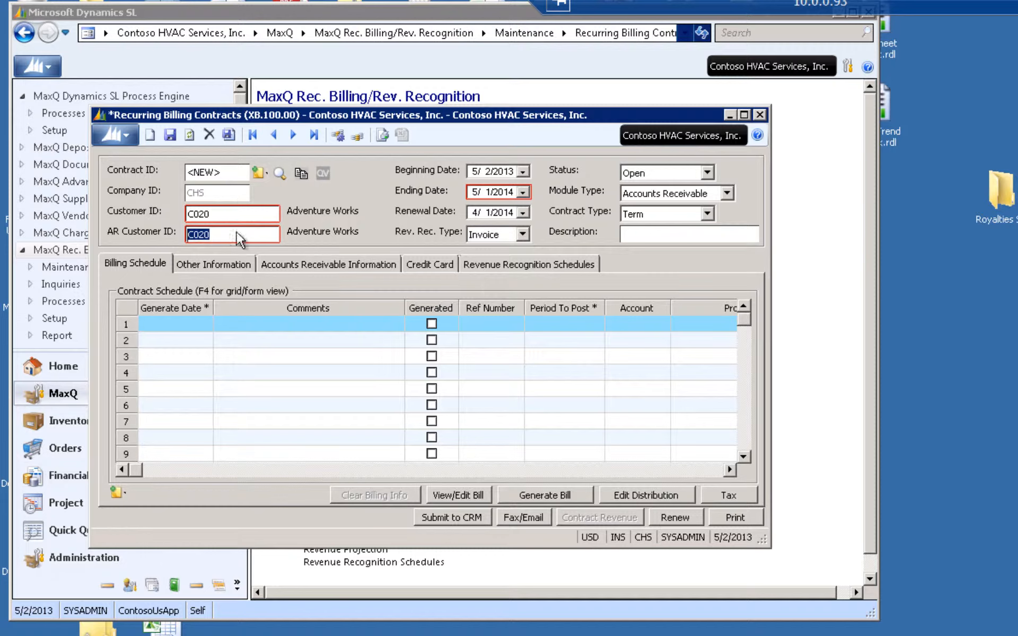
# Examine the contract's customer and AR customer fields and the available revenue recognition and module types
pyautogui.click(238, 219)
pyautogui.click(235, 234)
pyautogui.click(235, 212)
pyautogui.click(243, 235)
pyautogui.click(523, 235)
pyautogui.click(524, 235)
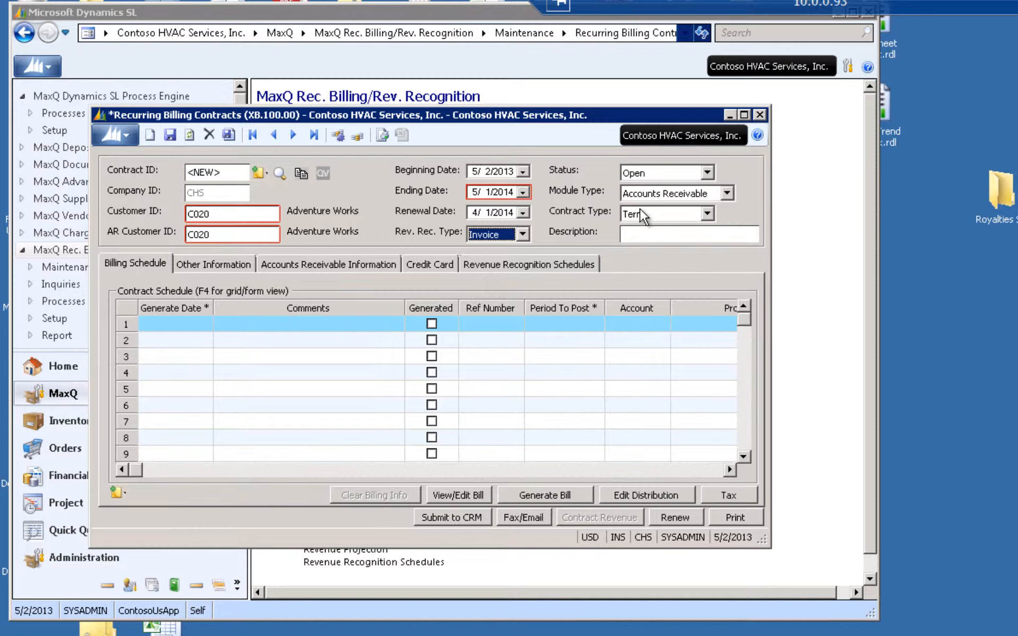
pyautogui.click(726, 194)
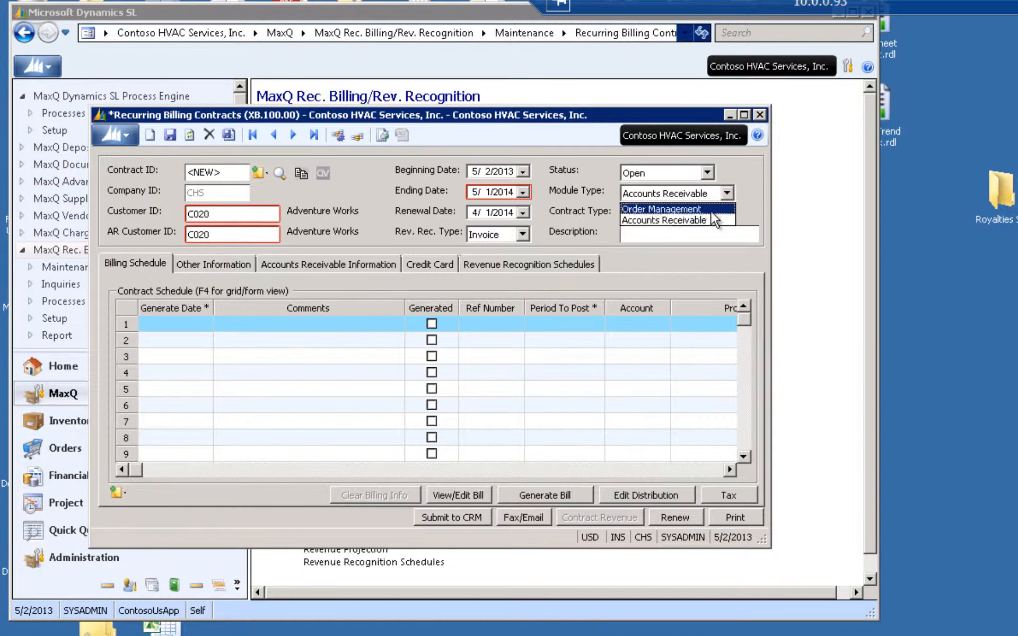
pyautogui.click(728, 189)
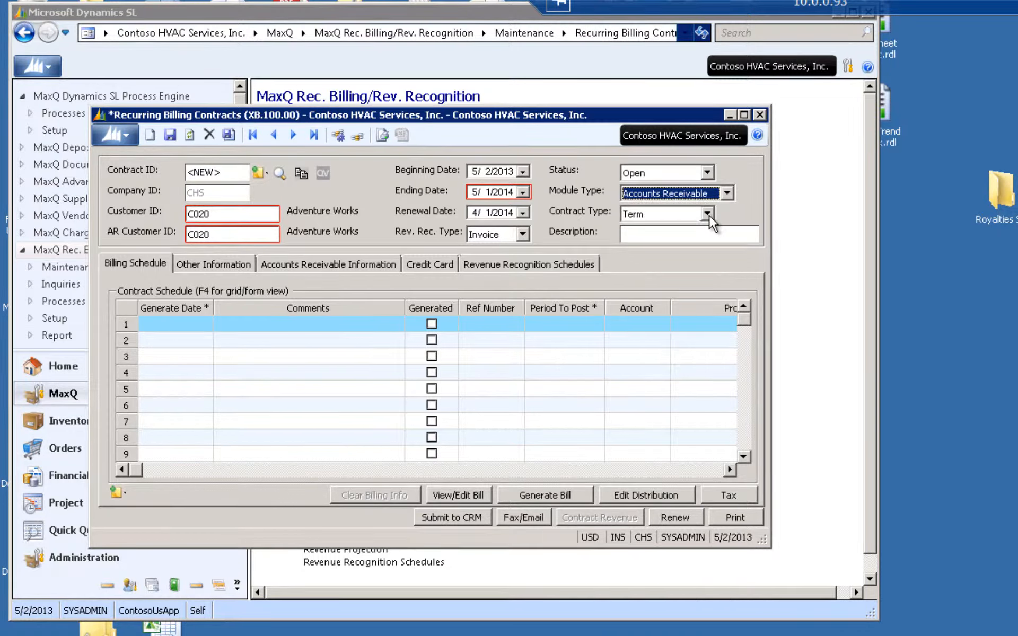
# Choose Term as the contract type and enter "Te st" as the contract description
pyautogui.click(709, 214)
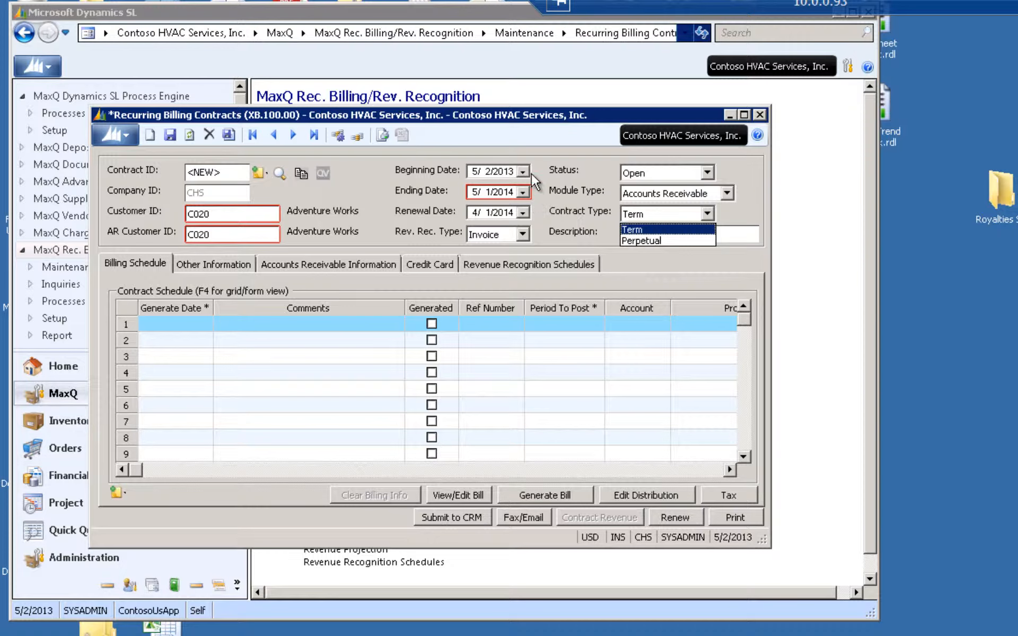
pyautogui.click(680, 230)
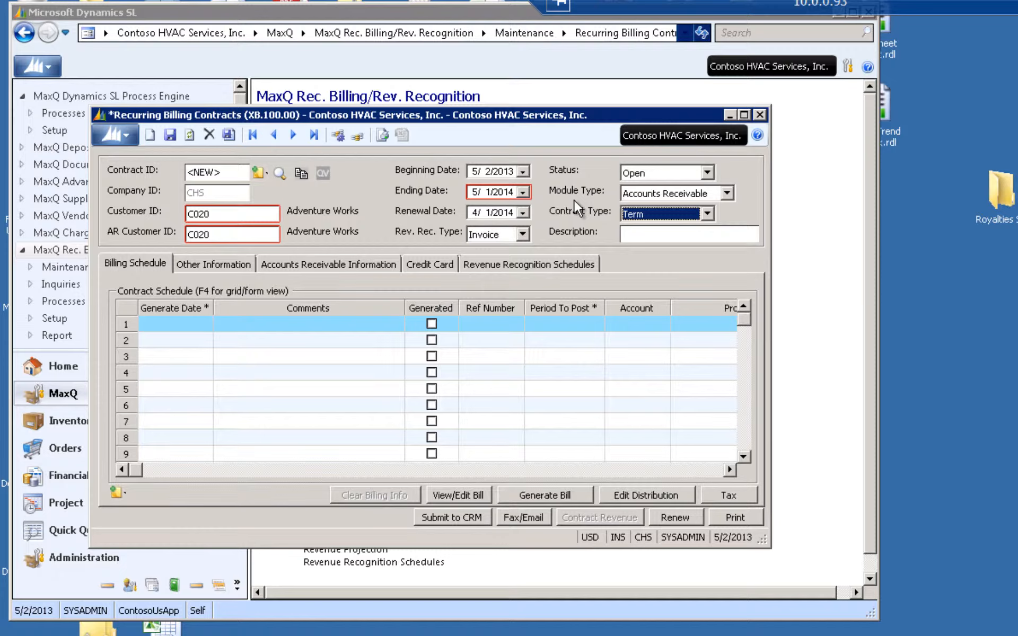
pyautogui.click(639, 235)
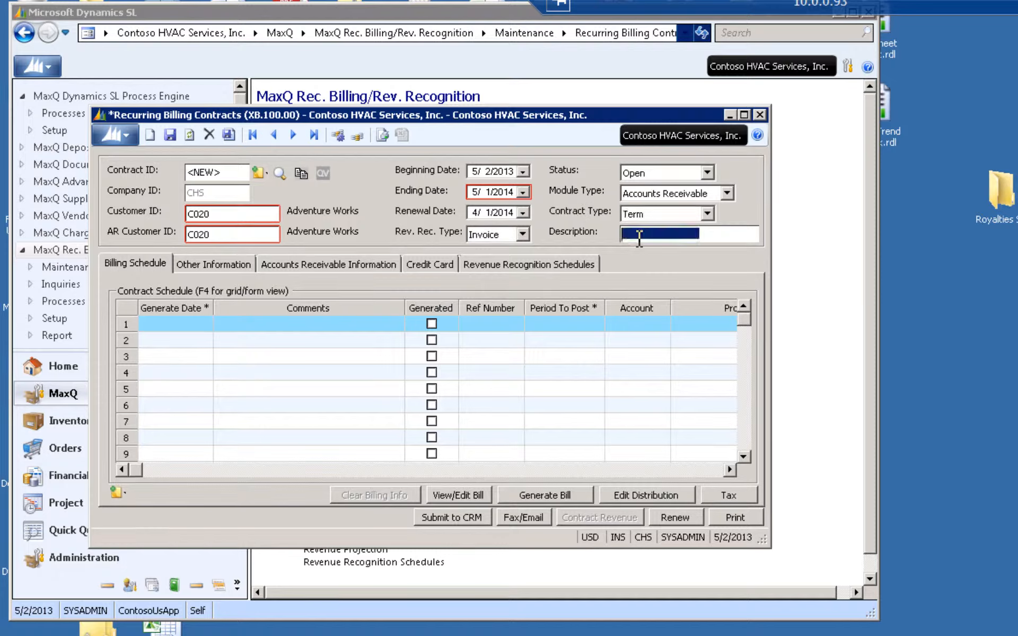
pyautogui.write('Te st')
pyautogui.press('Tab')
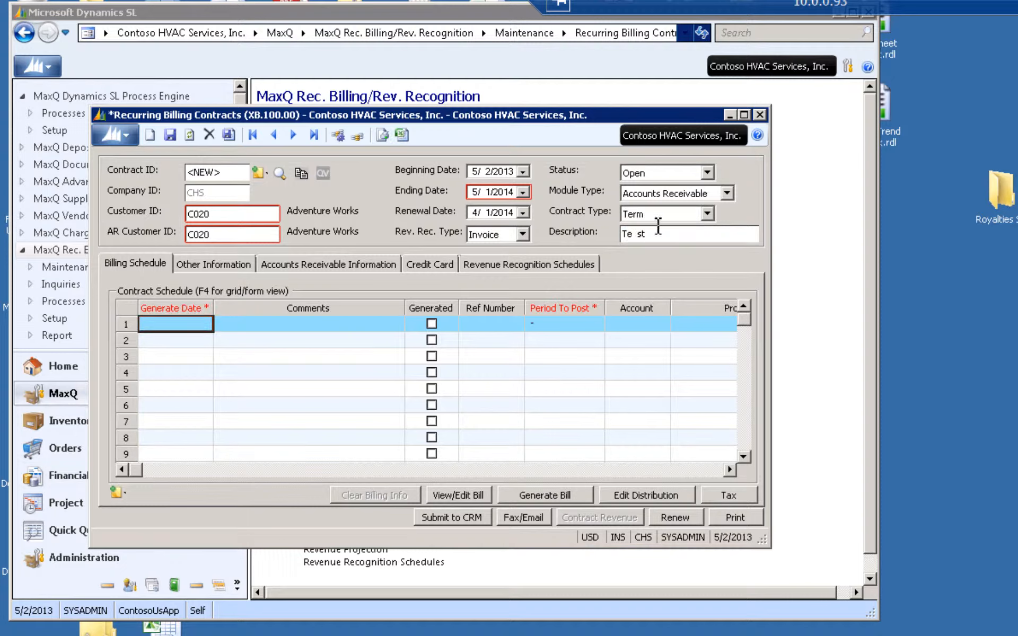
pyautogui.doubleClick(163, 327)
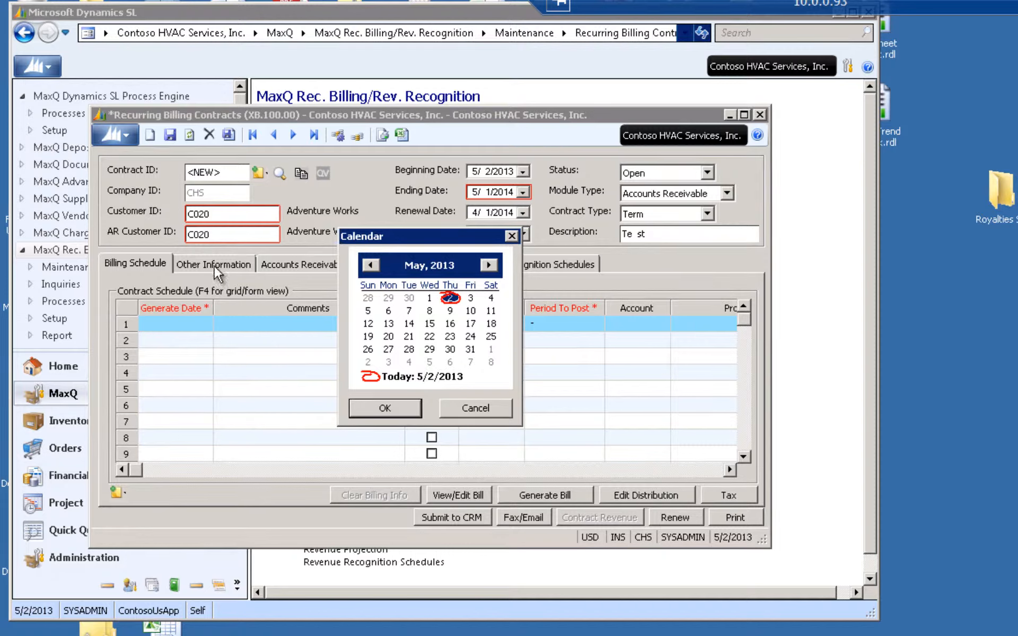
pyautogui.click(278, 265)
pyautogui.click(237, 263)
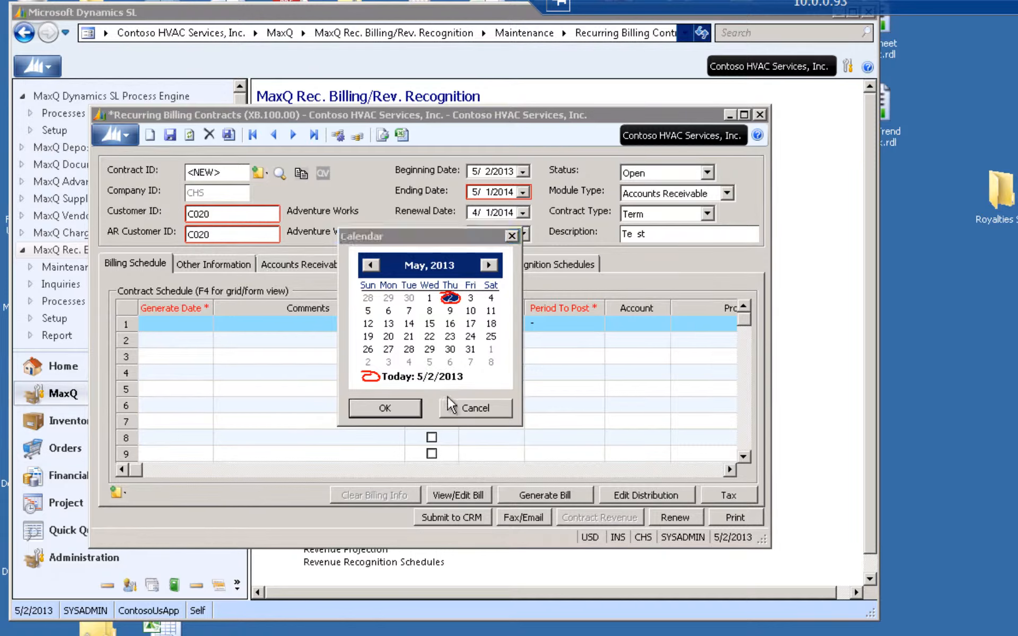
pyautogui.click(448, 403)
# Set the contract's billing frequency to Monthly and start automatic schedule generation, saving the contract changes
pyautogui.click(236, 266)
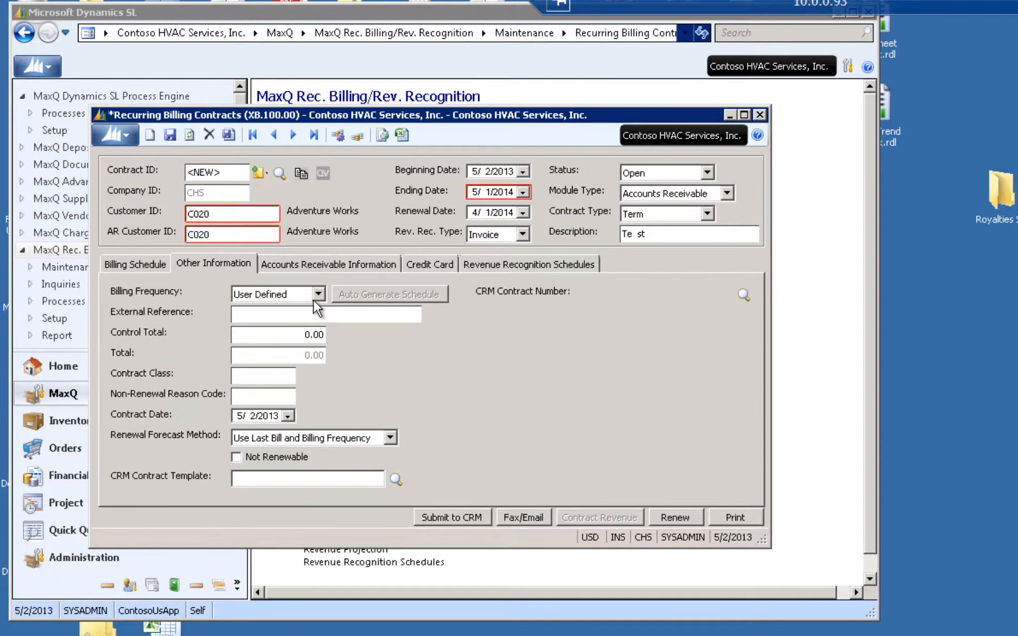
pyautogui.click(318, 295)
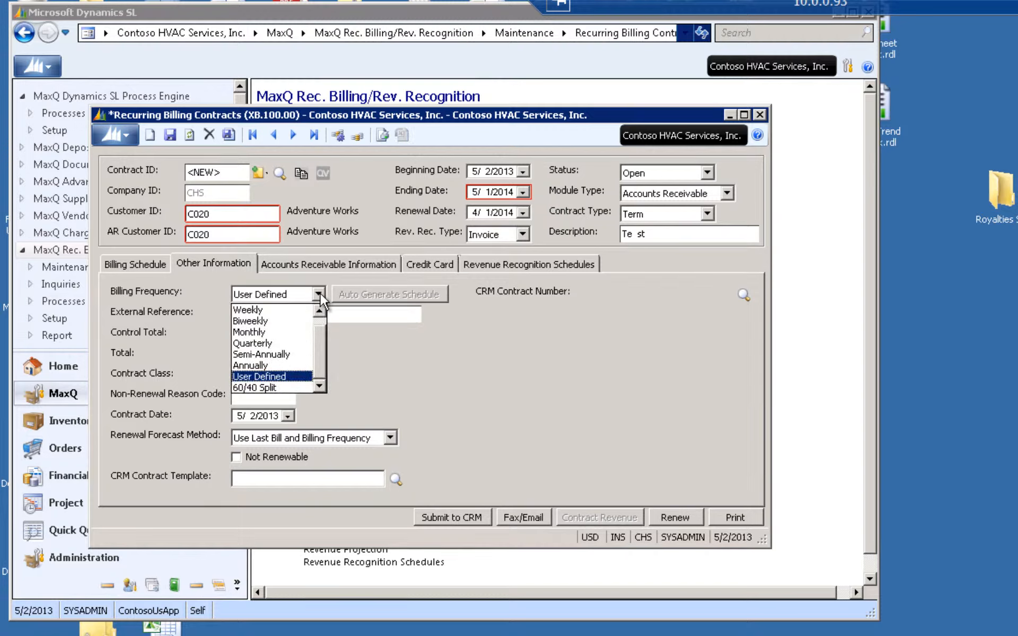
pyautogui.click(305, 332)
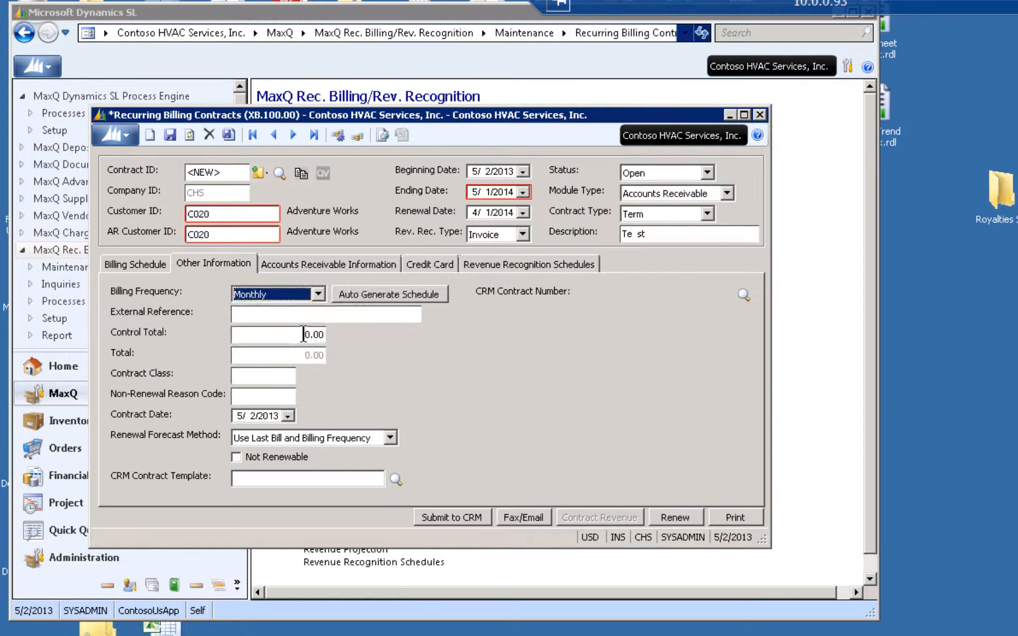
pyautogui.click(370, 297)
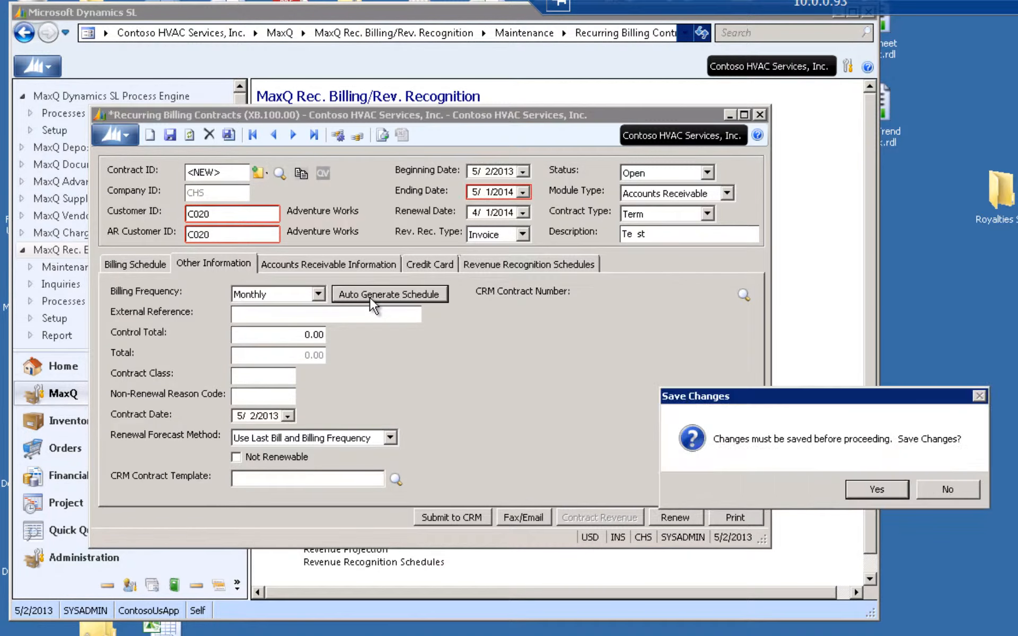
pyautogui.click(878, 489)
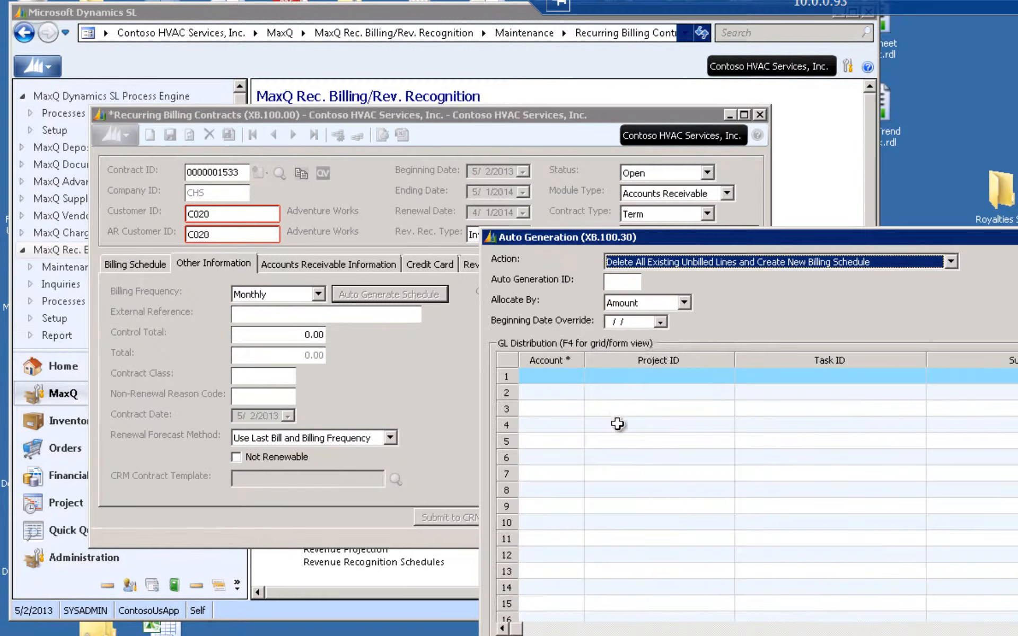
# Set the first GL distribution line's account to 3000, Sales Product, from the master account list
pyautogui.moveTo(730, 240); pyautogui.dragTo(471, 167)
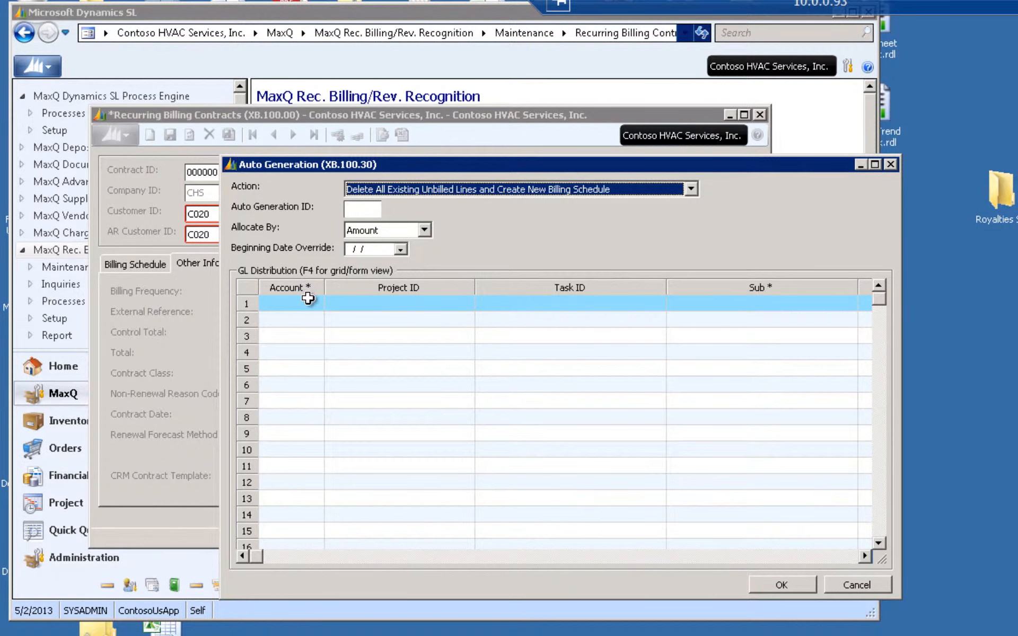
pyautogui.click(295, 307)
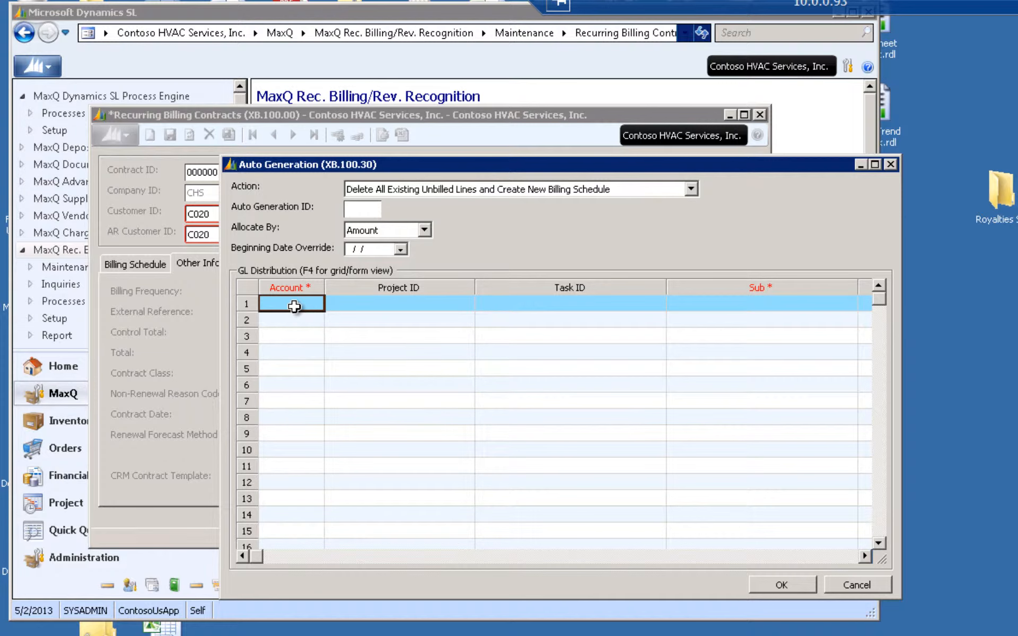
pyautogui.press('F3')
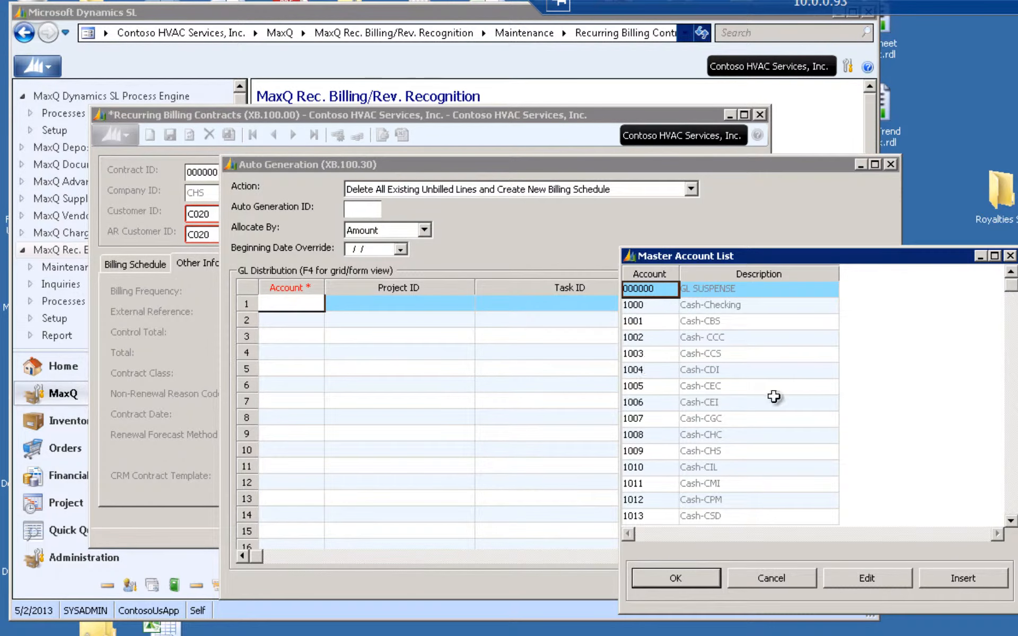
pyautogui.write('3000')
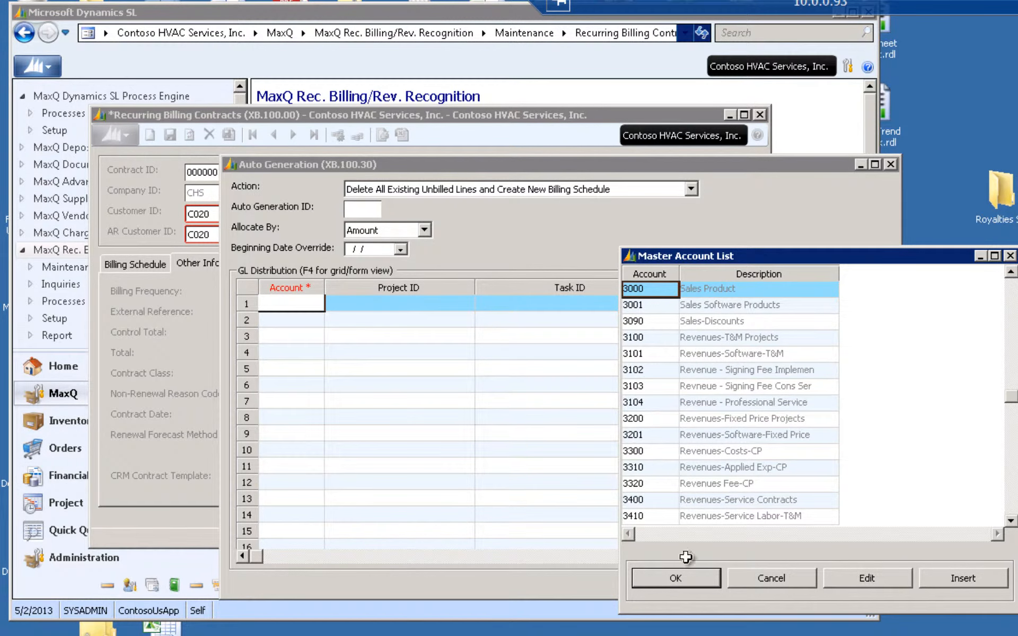
pyautogui.click(675, 578)
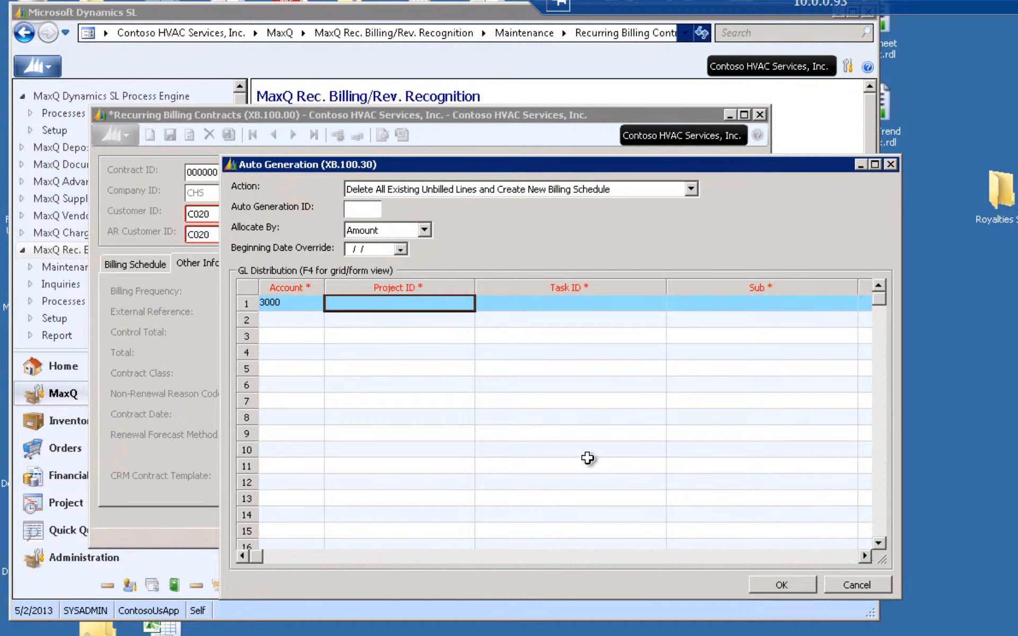
# Enter project NP and subaccount 00 on the first GL distribution line, leaving the task blank
pyautogui.write('NP')
pyautogui.press('Tab')
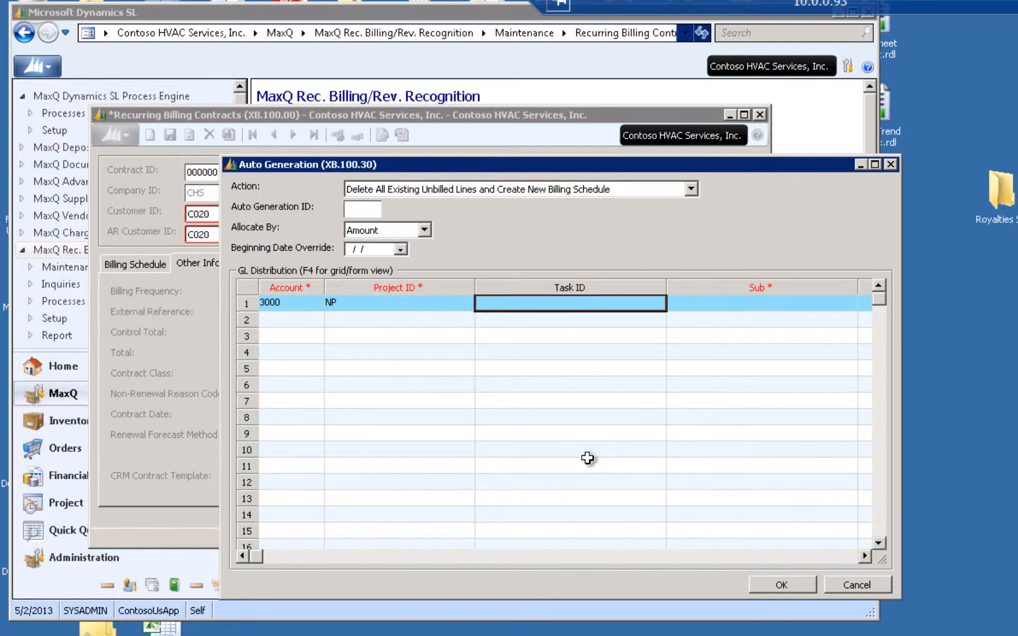
pyautogui.press('Tab')
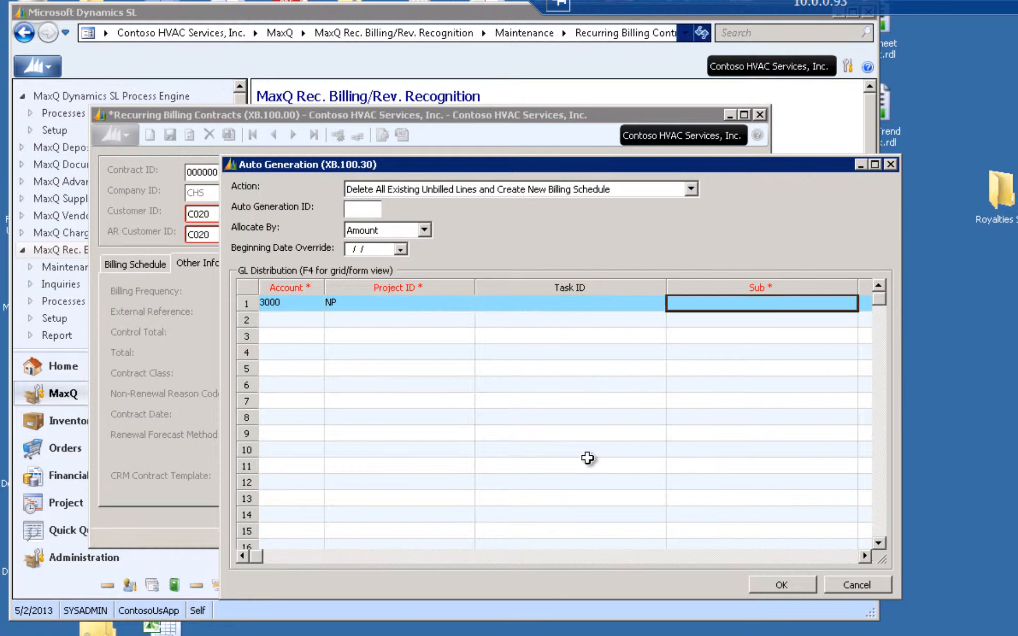
pyautogui.write('00')
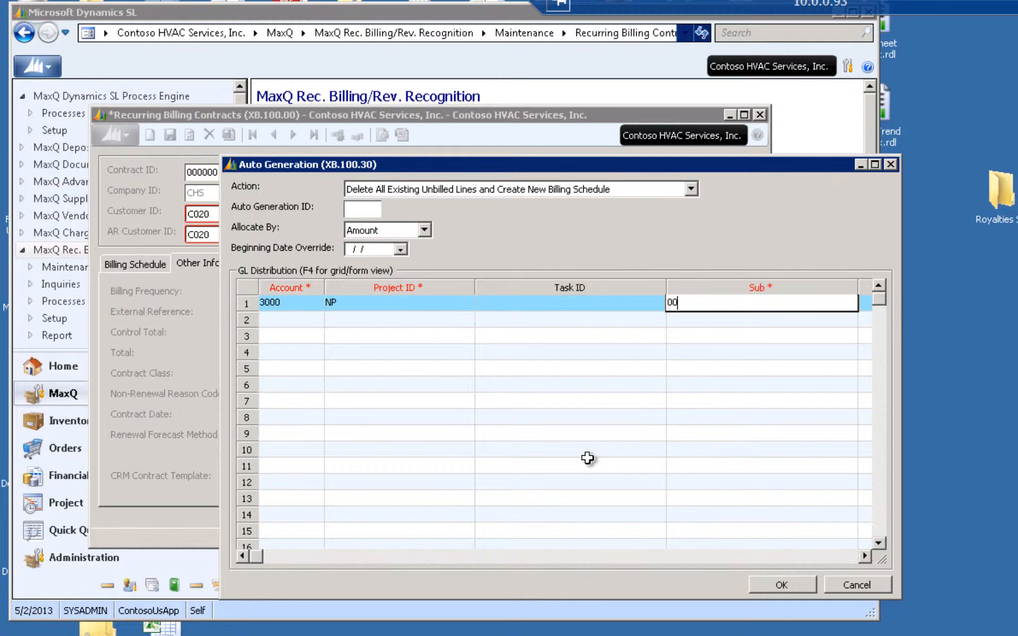
pyautogui.press('Tab')
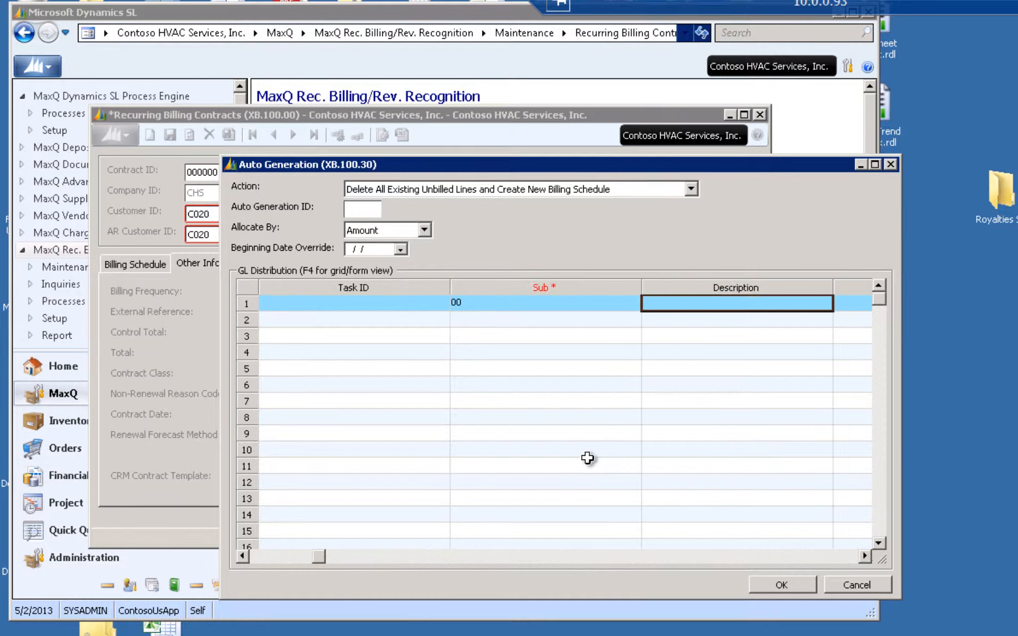
# Describe the first GL distribution line as "Saftware" with a quantity of 1
pyautogui.write('Saf')
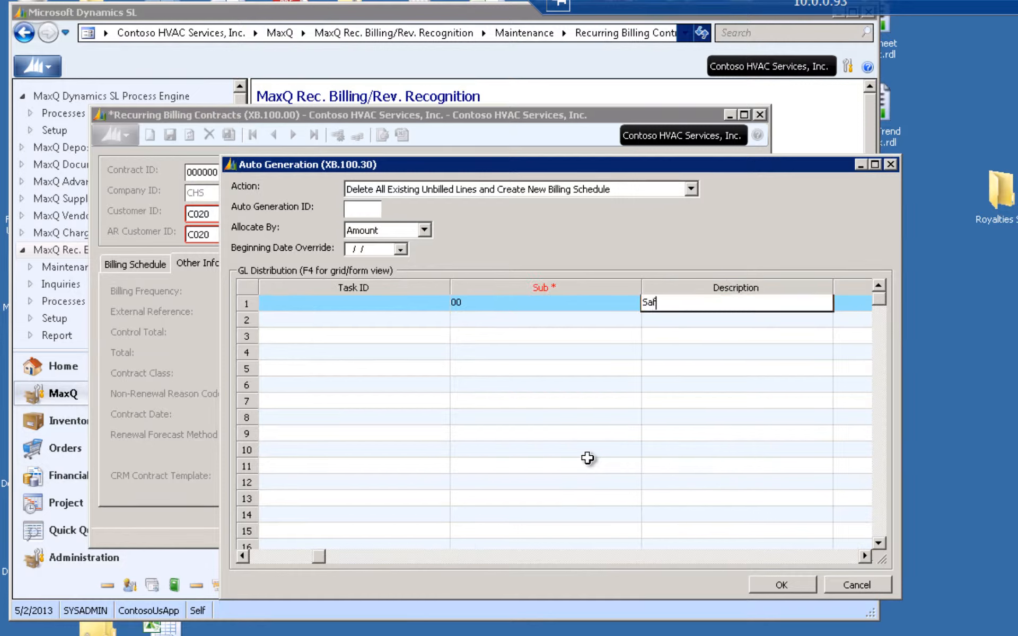
pyautogui.write('tware')
pyautogui.press('Tab')
pyautogui.write('1')
pyautogui.press('Tab')
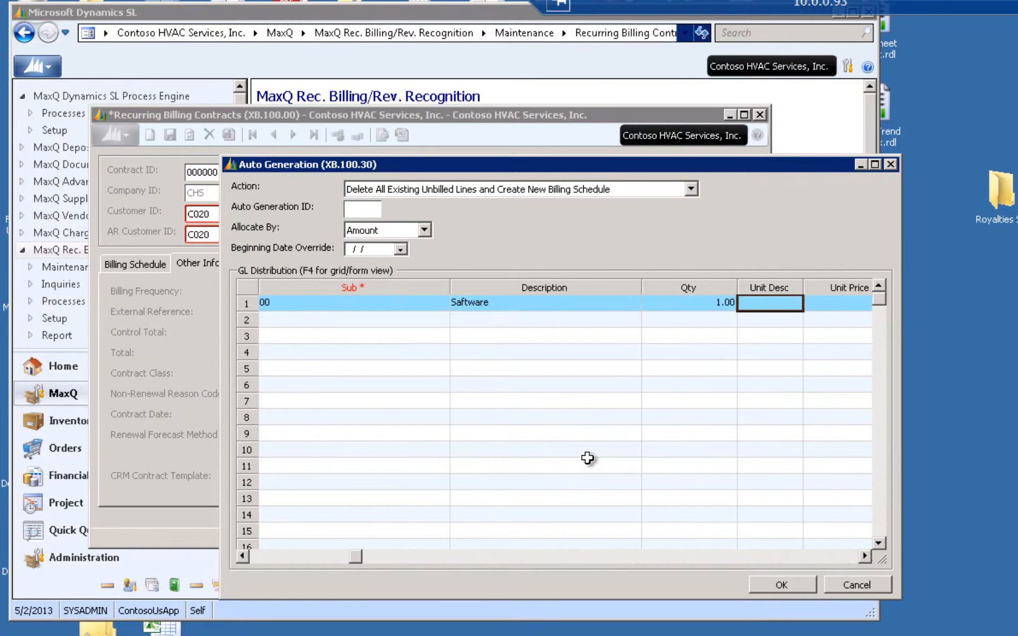
pyautogui.press('Tab')
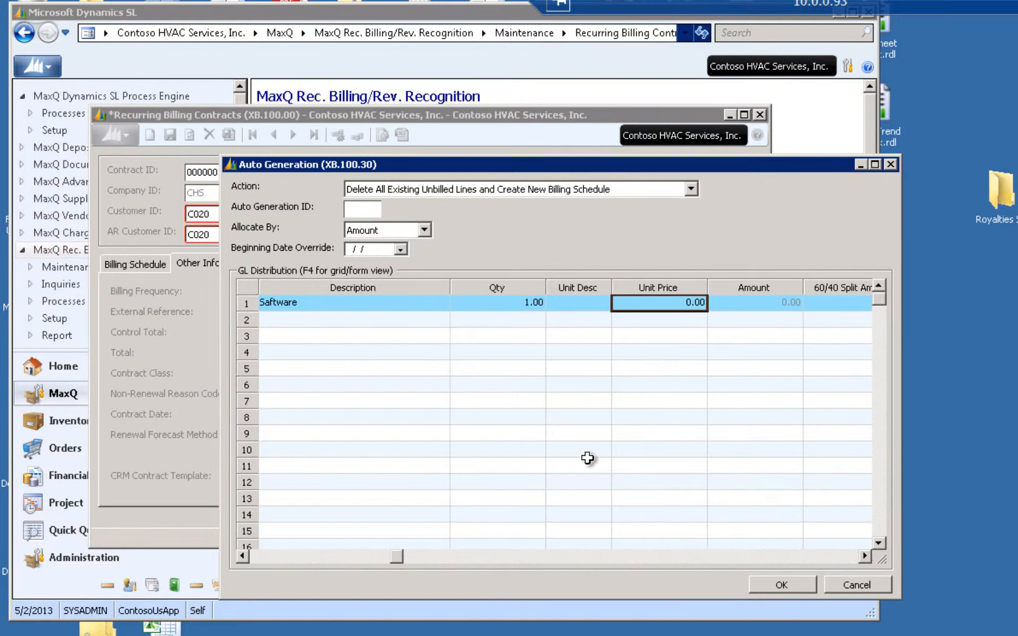
# Set the distribution line's unit price to 1000 and generate the billing schedule
pyautogui.write('1000')
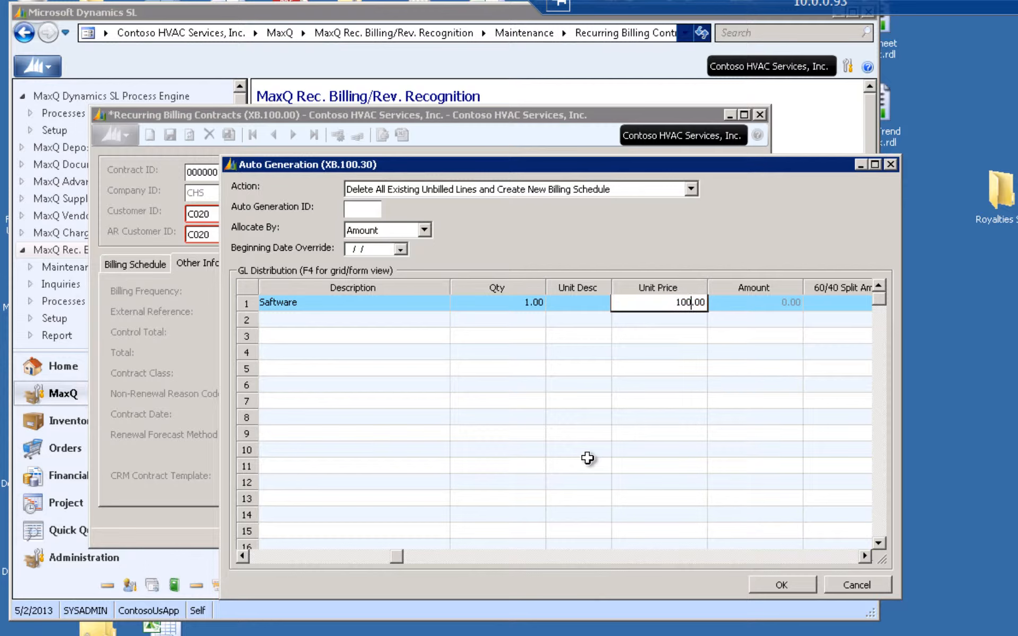
pyautogui.press('Tab')
pyautogui.press('Tab')
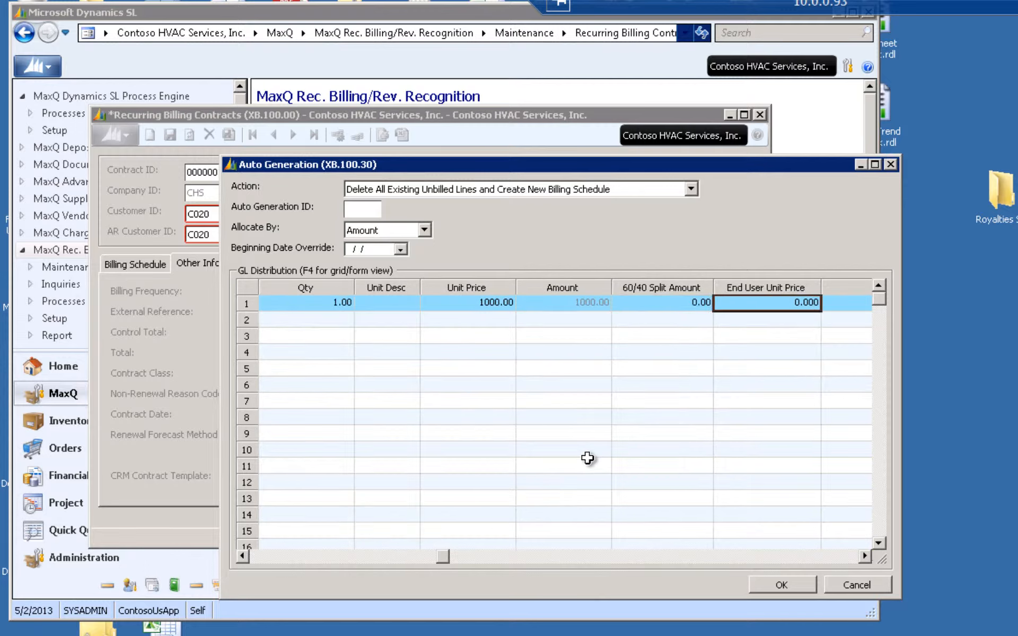
pyautogui.press('Tab')
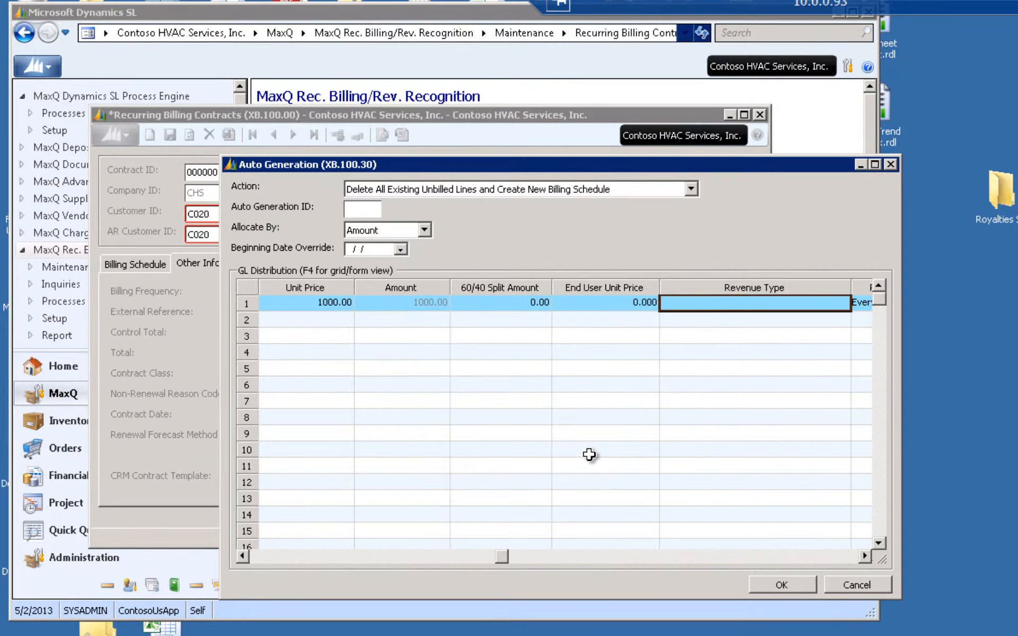
pyautogui.click(772, 582)
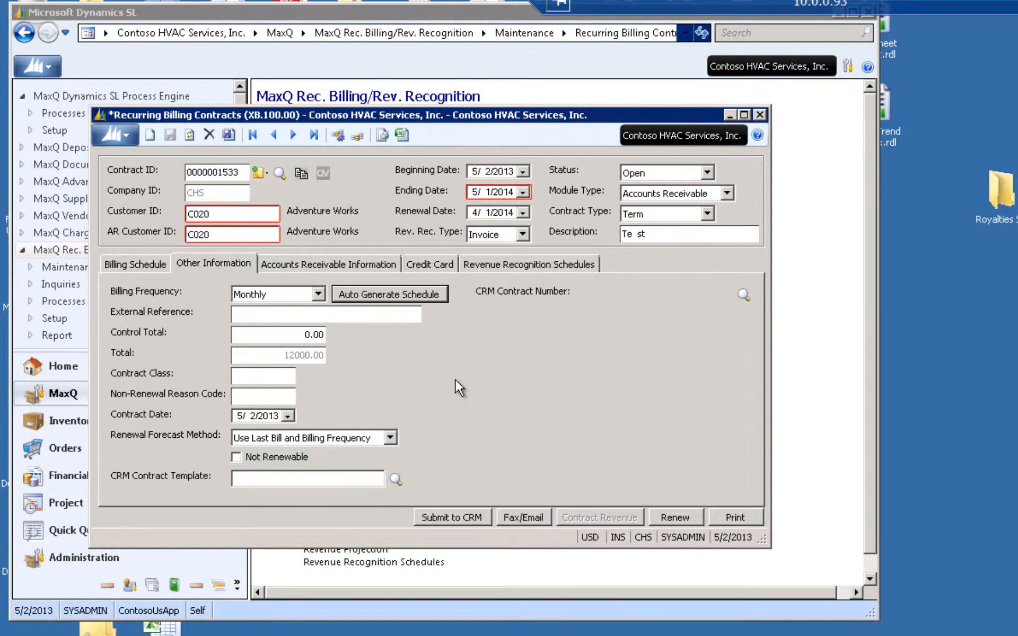
# Generate the bill for the 5/2/2013 schedule line, "1 of 12", proceeding without a CRM contract link
pyautogui.click(139, 262)
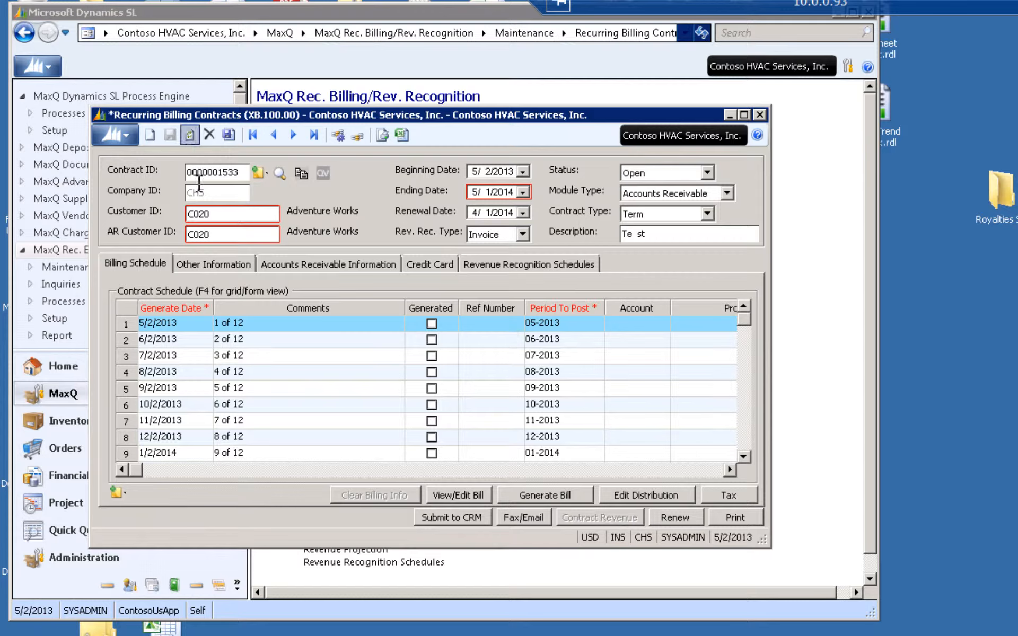
pyautogui.click(335, 323)
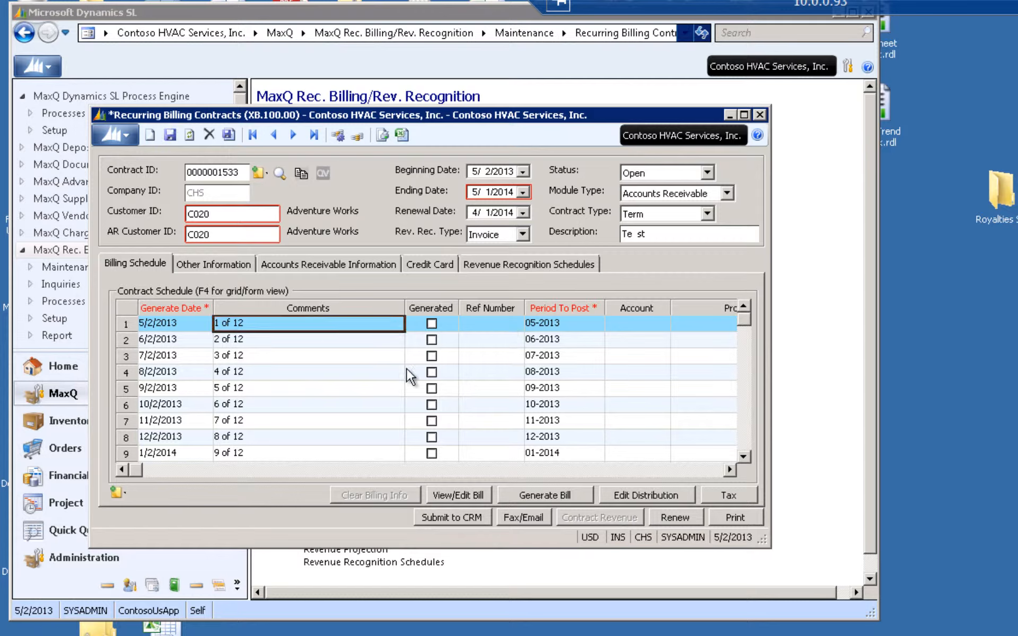
pyautogui.click(546, 493)
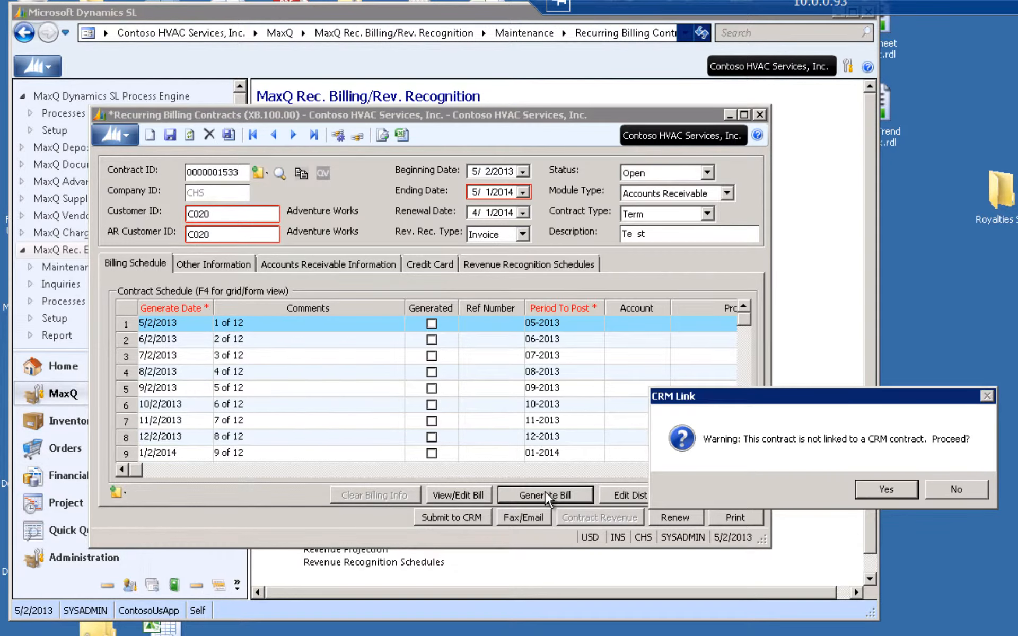
pyautogui.click(874, 491)
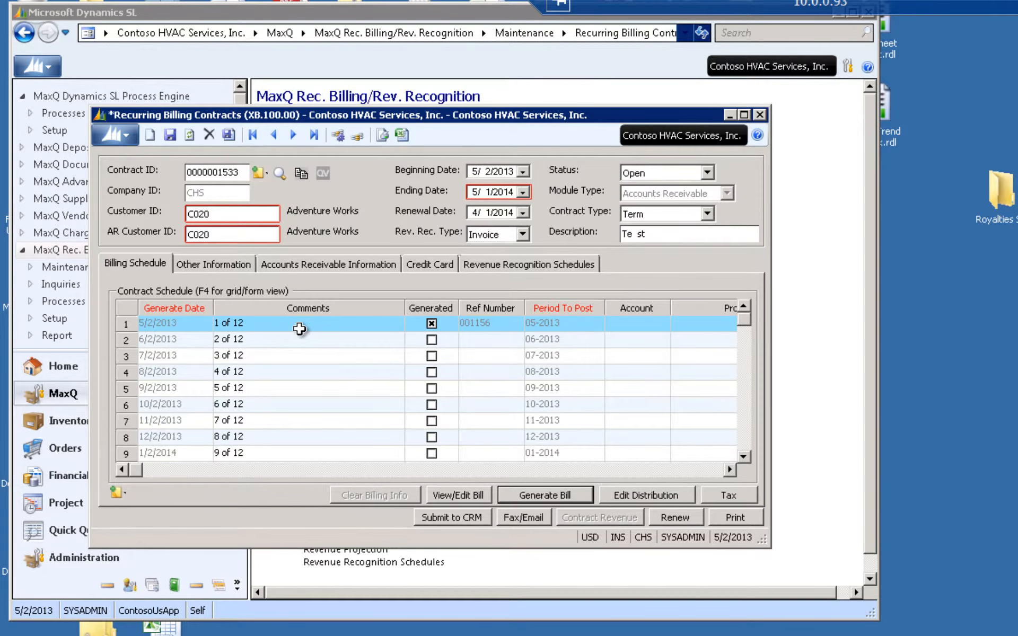
# Open the generated bill of the first schedule line for viewing
pyautogui.click(300, 329)
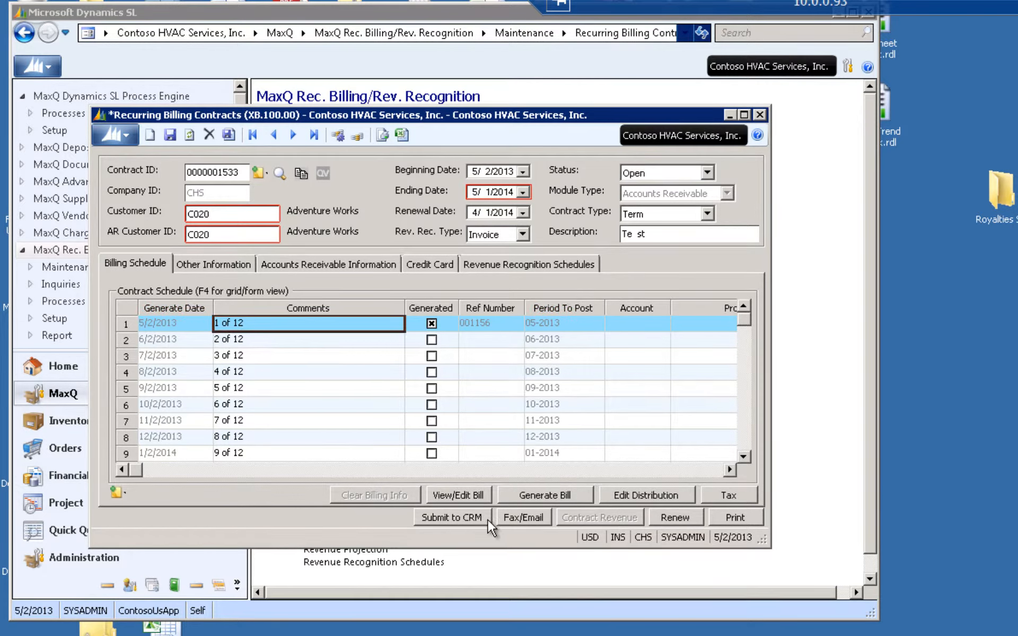
pyautogui.click(466, 495)
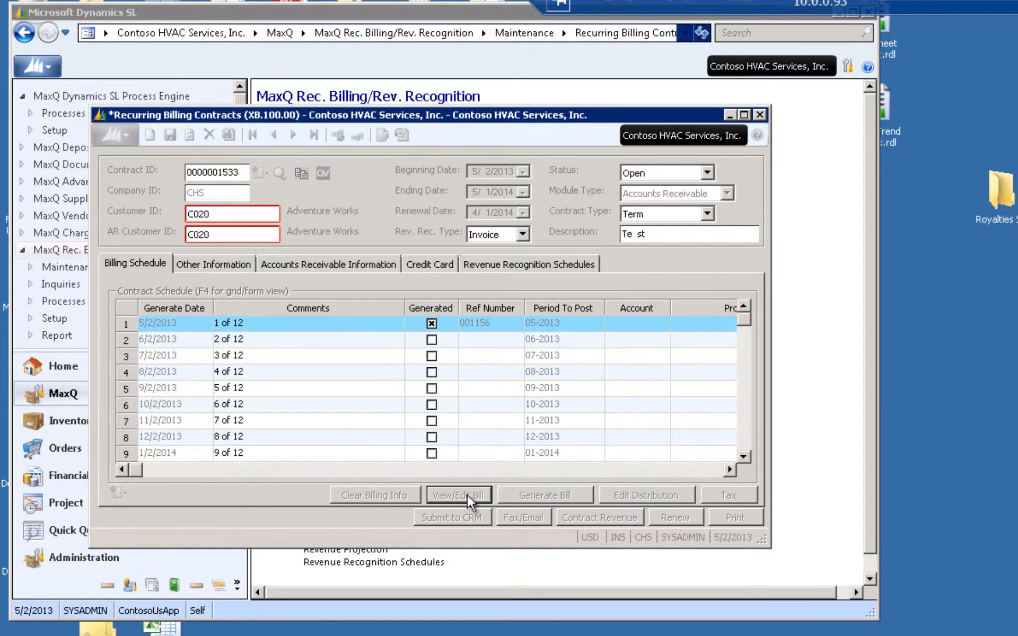